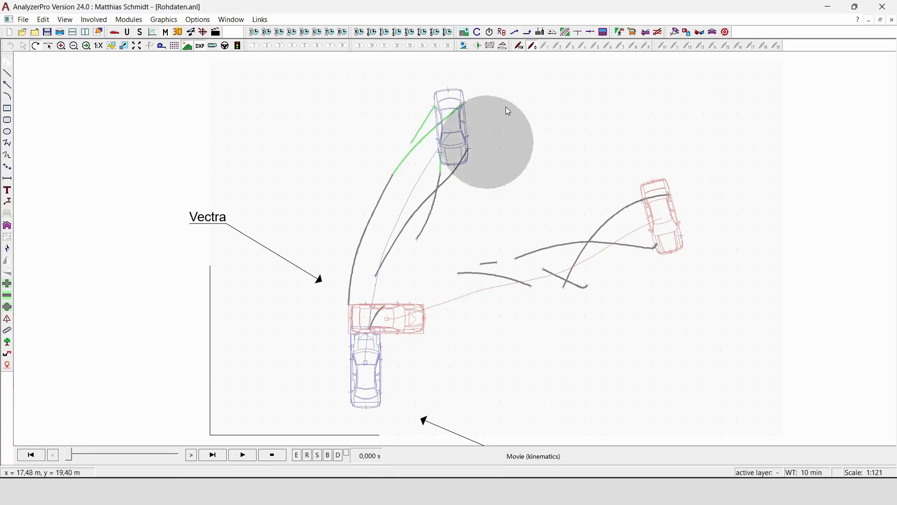
# Step: Start a Tracking Analysis for vehicle 1 and align its final position with the upper blue car at about x 14.27 m, y 18.22 m, yaw -85.9°
pyautogui.click(675, 33)
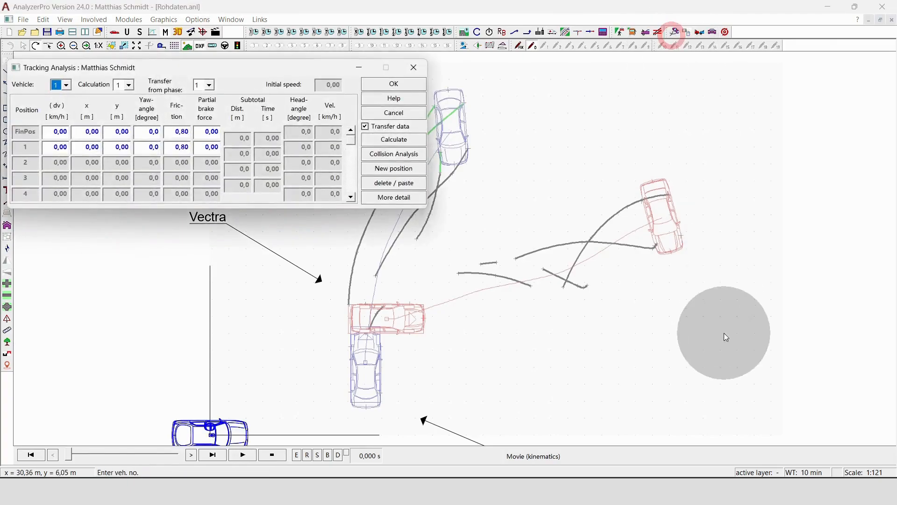
pyautogui.moveTo(288, 65); pyautogui.dragTo(304, 32)
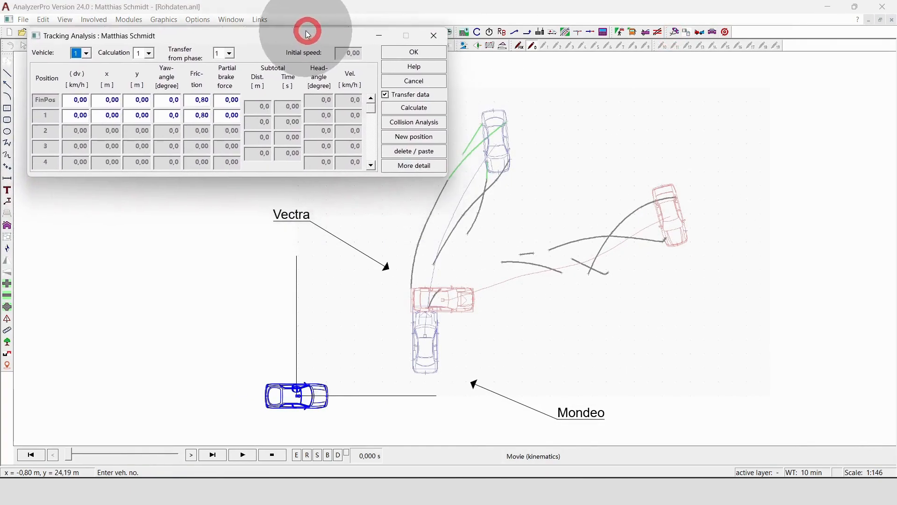
pyautogui.moveTo(299, 395); pyautogui.dragTo(542, 181)
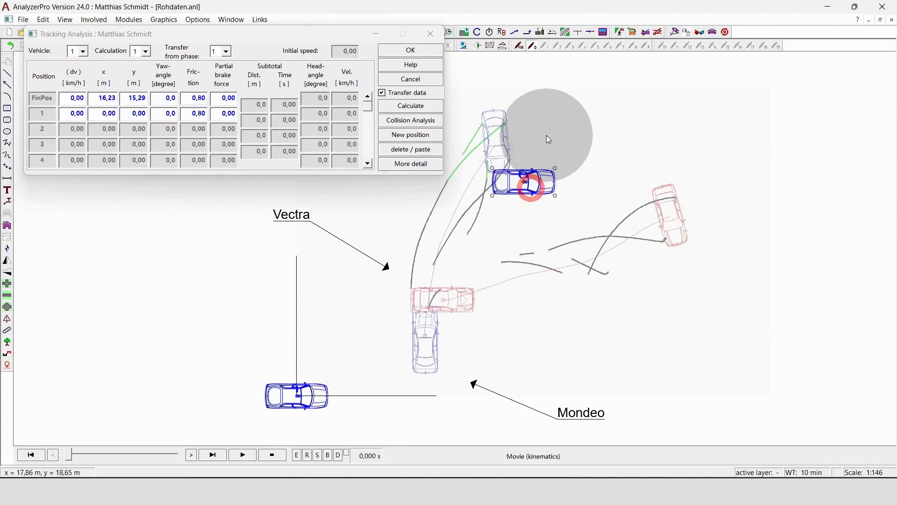
pyautogui.scroll(1, 507, 89)
pyautogui.scroll(-2, 523, 179)
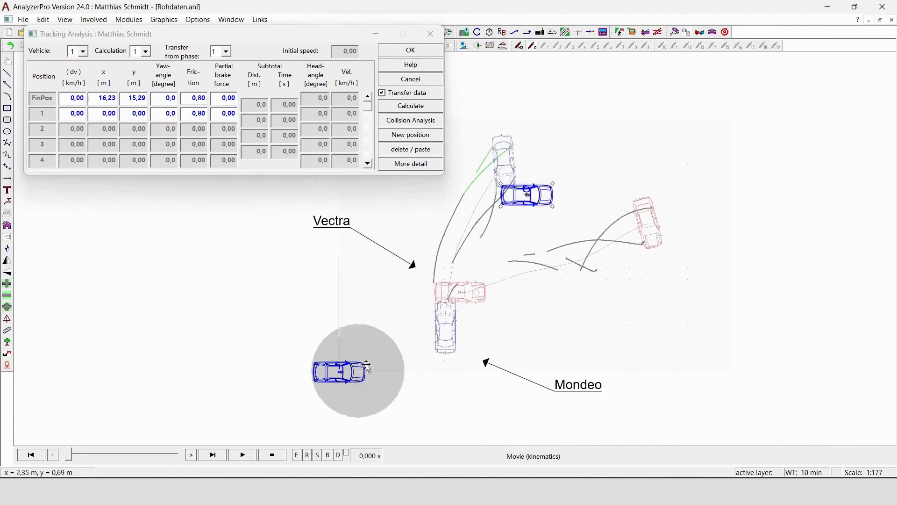
pyautogui.moveTo(538, 199); pyautogui.dragTo(375, 314)
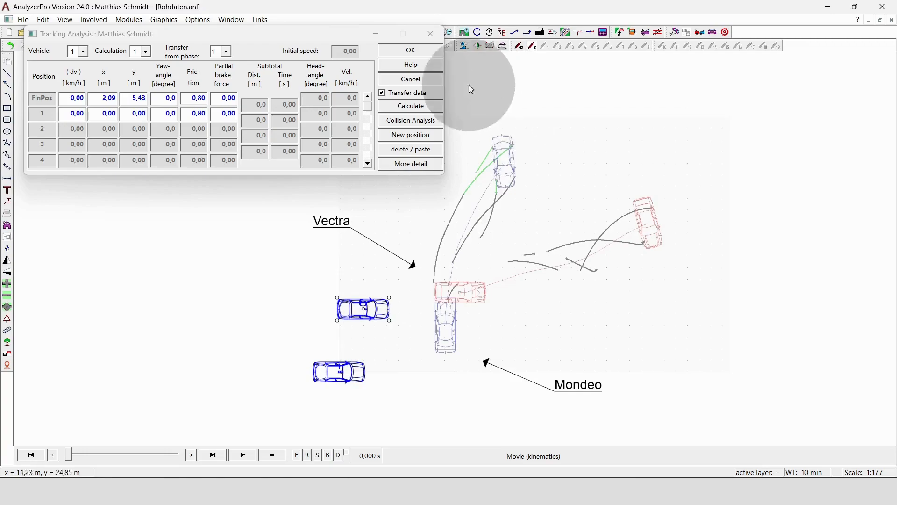
pyautogui.scroll(2, 484, 148)
pyautogui.moveTo(333, 379); pyautogui.dragTo(522, 235)
pyautogui.moveTo(502, 203); pyautogui.dragTo(521, 192)
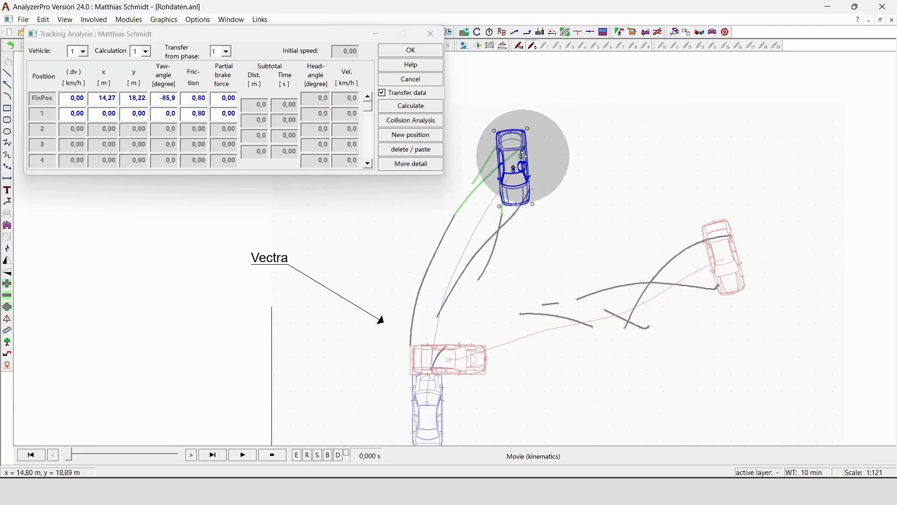
# Step: Align tracking position 1 with the skid marks at about x 11.78 m, y 13.94 m, yaw -12.1°, using the simplified vehicle outline display
pyautogui.scroll(-1, 555, 132)
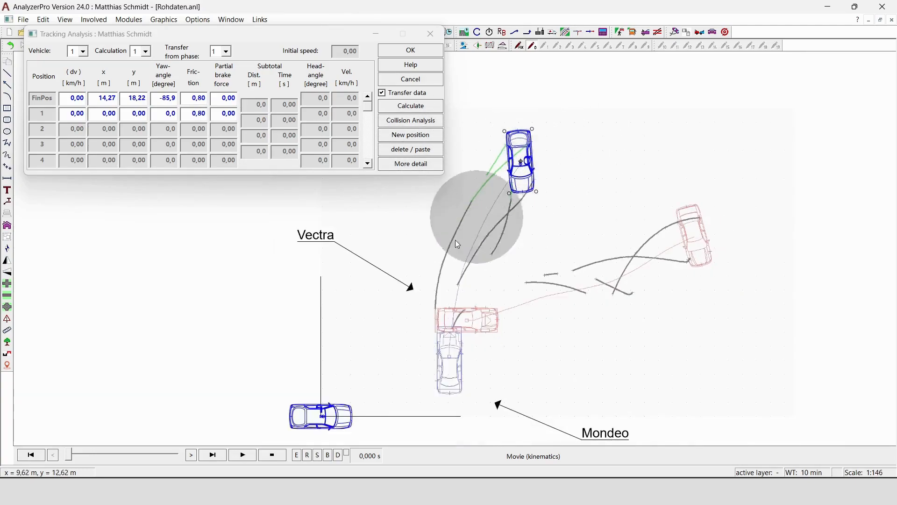
pyautogui.moveTo(329, 423); pyautogui.dragTo(460, 214)
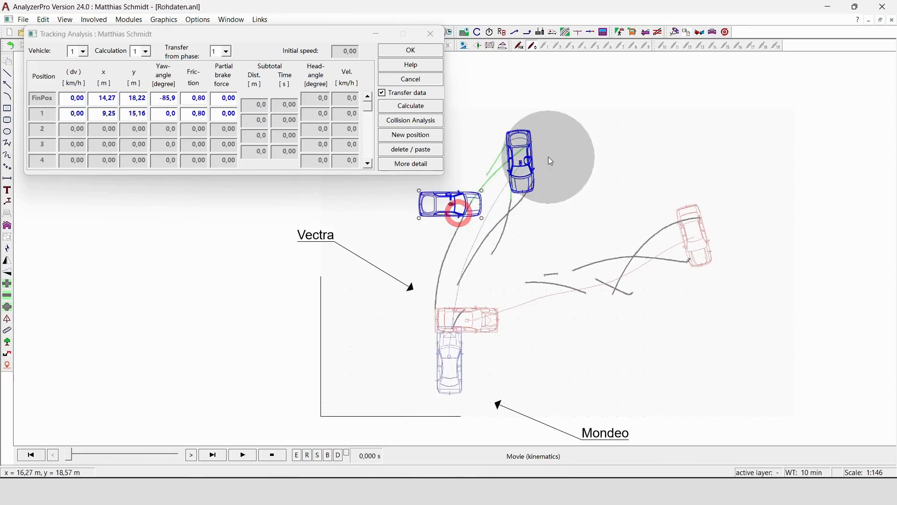
pyautogui.scroll(6, 465, 166)
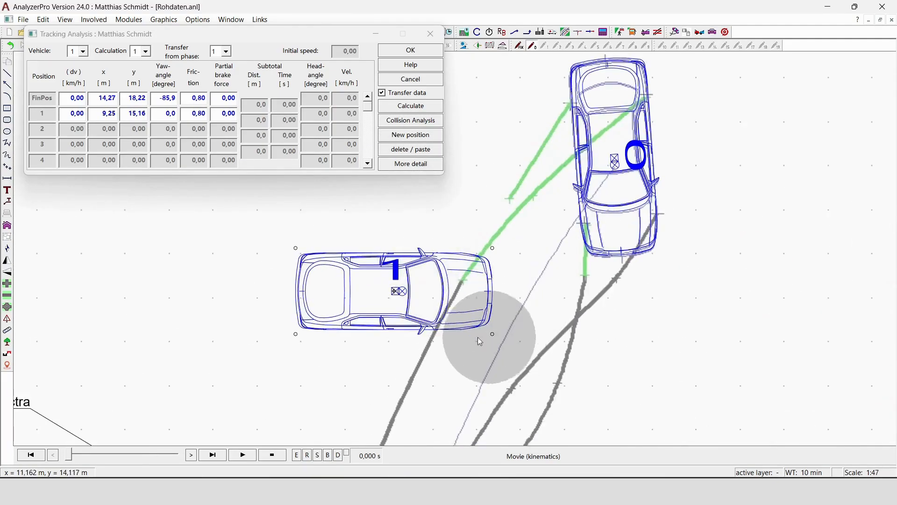
pyautogui.moveTo(398, 291); pyautogui.dragTo(461, 299)
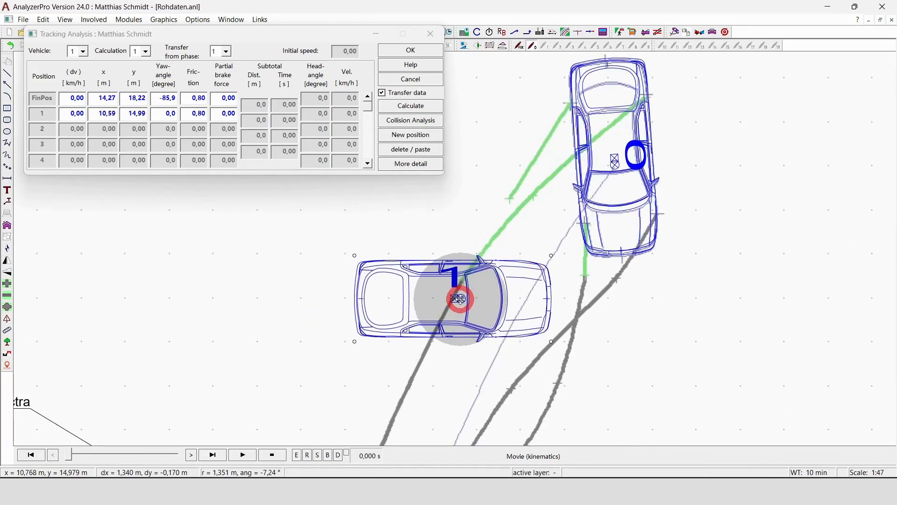
pyautogui.moveTo(285, 35); pyautogui.dragTo(282, 75)
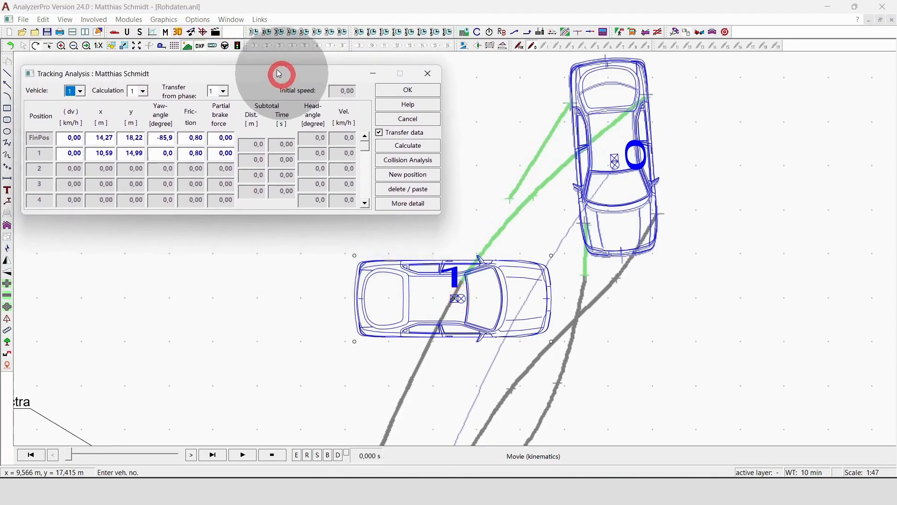
pyautogui.click(200, 45)
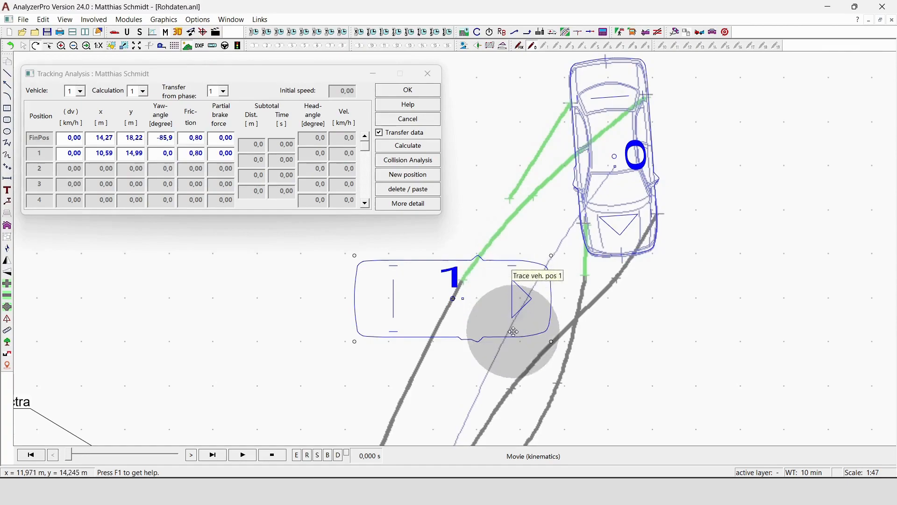
pyautogui.moveTo(534, 311); pyautogui.dragTo(600, 331)
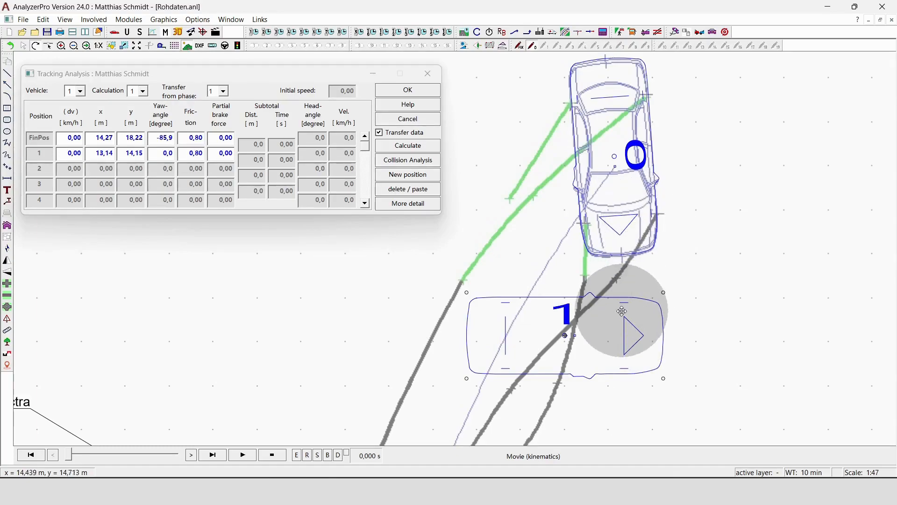
pyautogui.moveTo(620, 330); pyautogui.dragTo(567, 352)
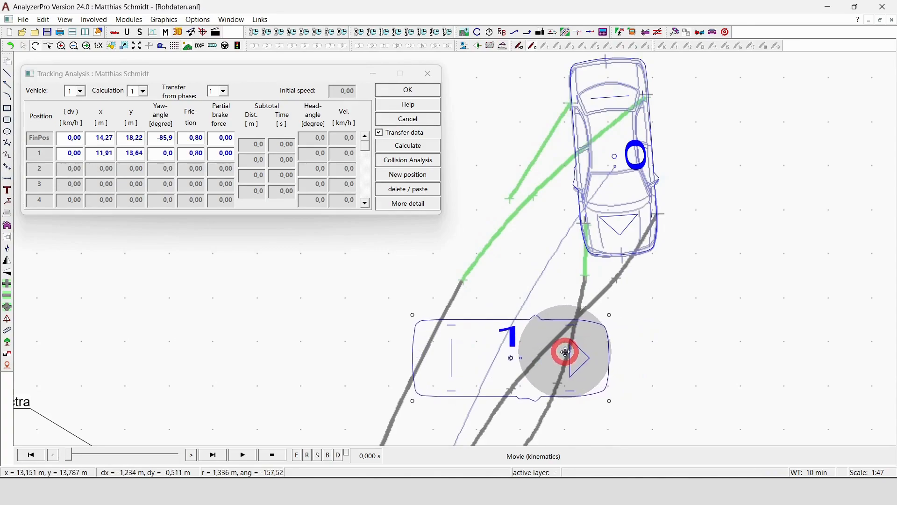
pyautogui.moveTo(511, 358); pyautogui.dragTo(570, 325)
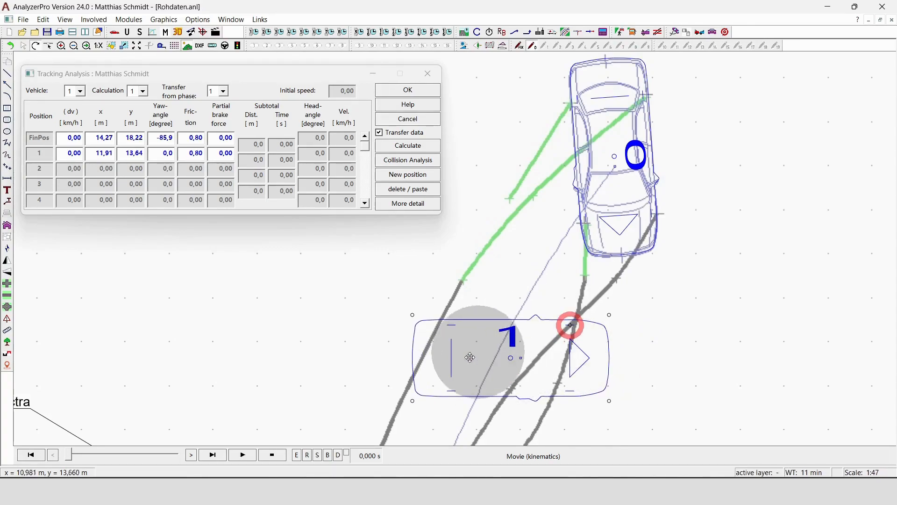
pyautogui.moveTo(411, 401); pyautogui.dragTo(449, 355)
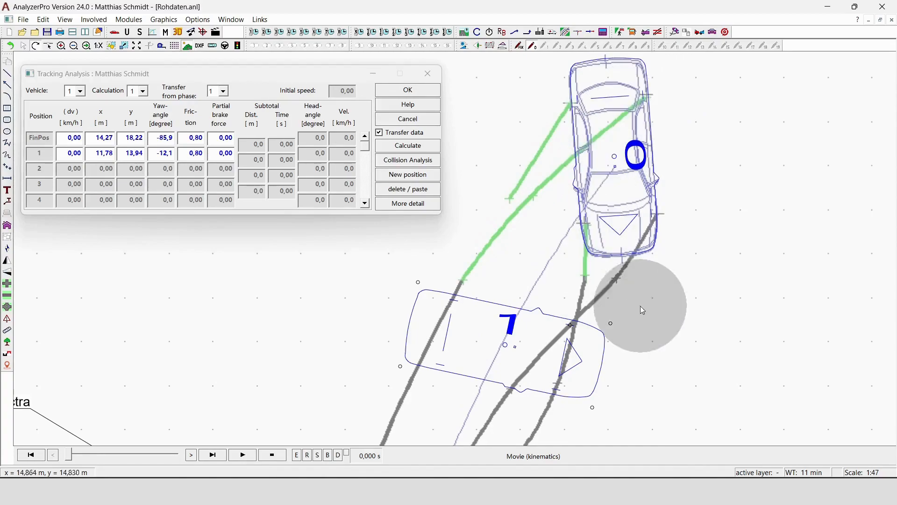
# Step: Add tracking position 2 for vehicle 1 and move it to about x 2.17 m, y 5.80 m
pyautogui.scroll(-4, 706, 150)
pyautogui.click(418, 179)
pyautogui.scroll(-2, 562, 196)
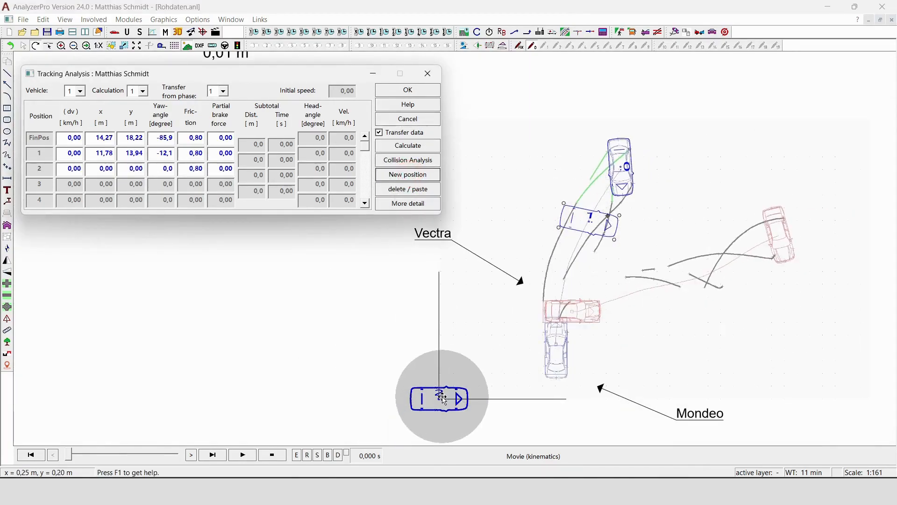
pyautogui.click(467, 324)
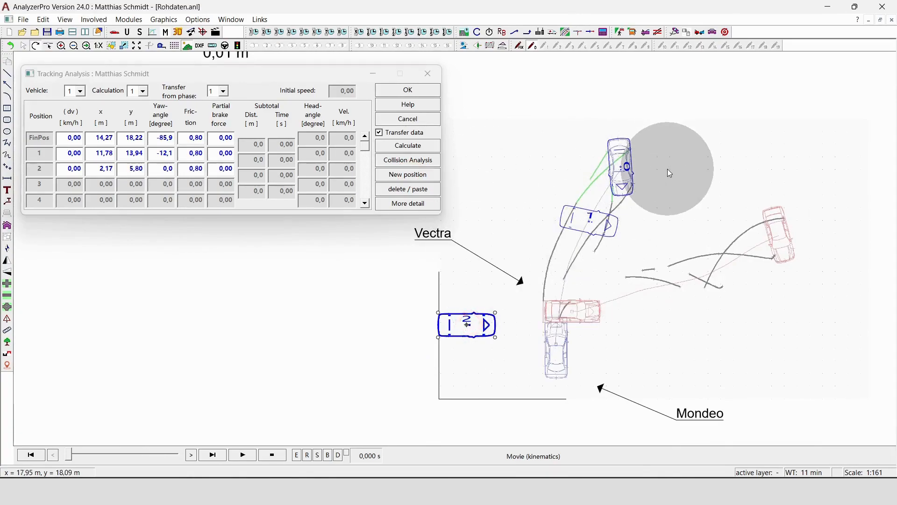
pyautogui.scroll(1, 667, 169)
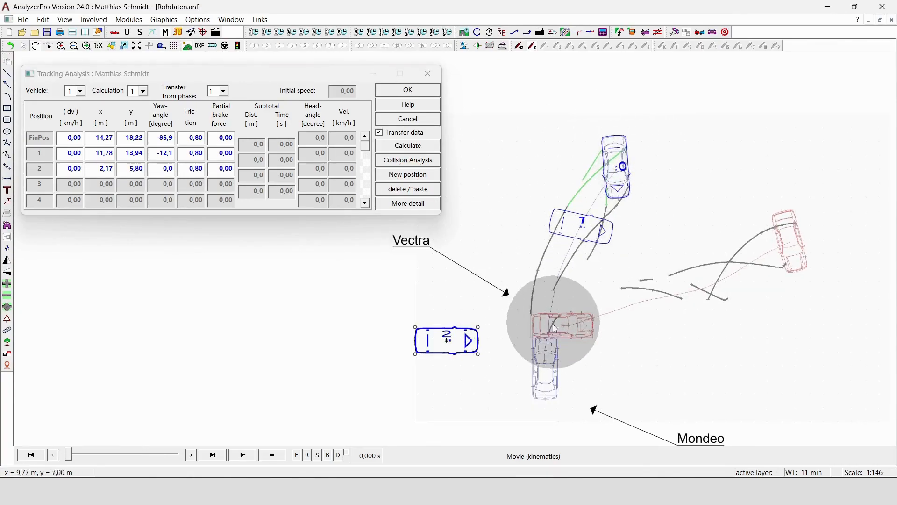
pyautogui.moveTo(254, 68); pyautogui.dragTo(335, 61)
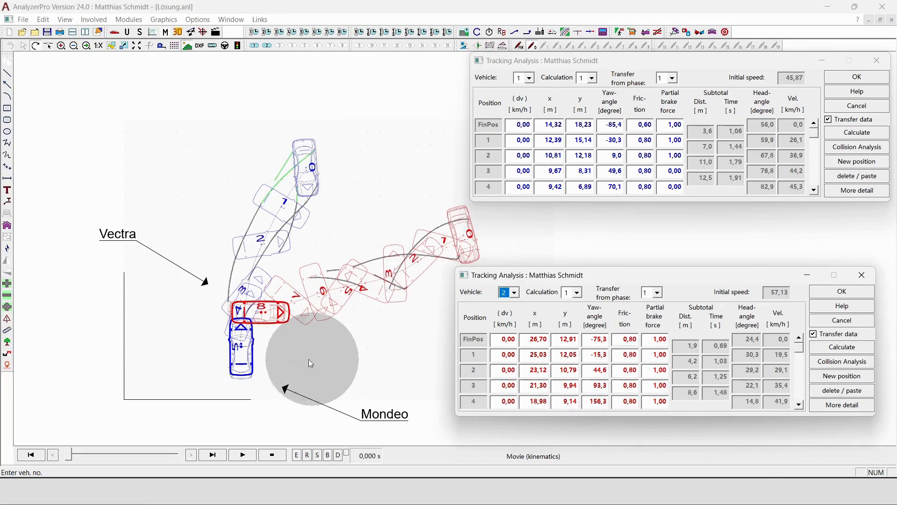
# Step: Open the backward collision analysis from vehicle 2's tracking analysis, examine the momentum vectors at the impact, and hide the additional details
pyautogui.scroll(1, 244, 362)
pyautogui.scroll(3, 244, 362)
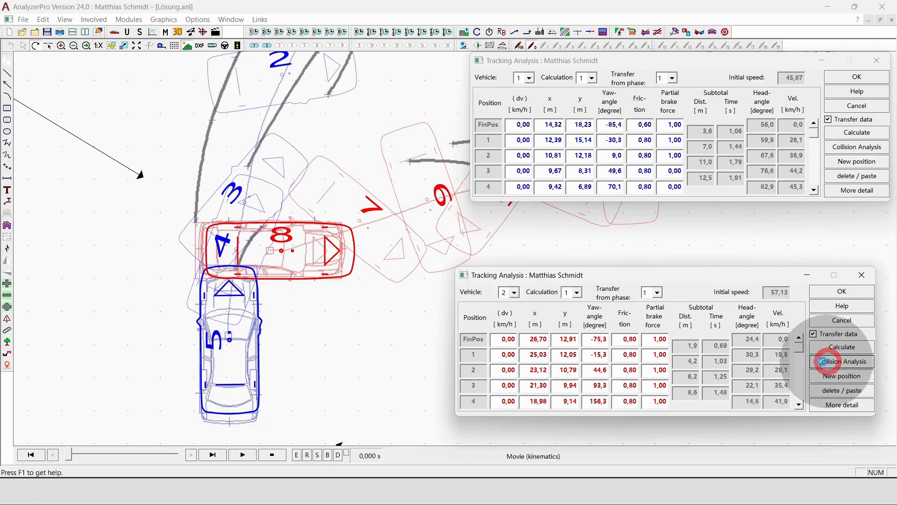
pyautogui.click(829, 362)
pyautogui.scroll(-1, 295, 368)
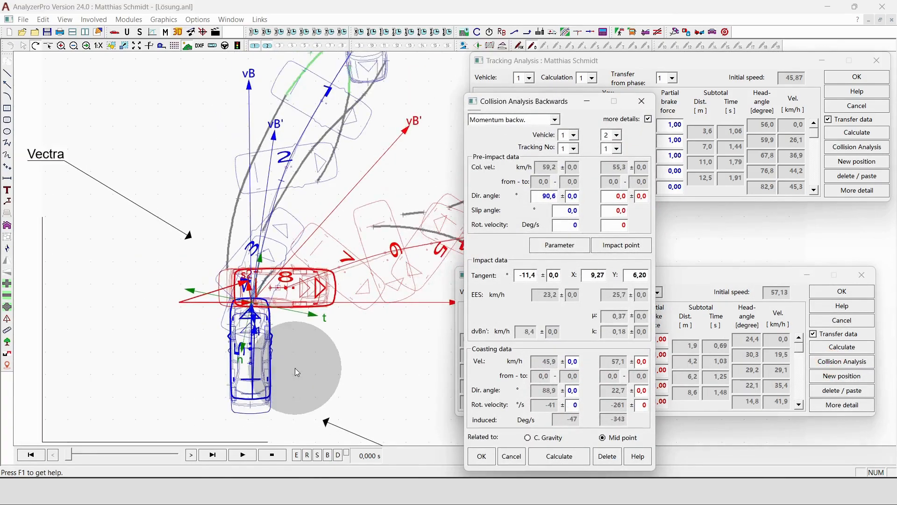
pyautogui.scroll(-1, 295, 368)
pyautogui.moveTo(550, 104); pyautogui.dragTo(107, 62)
pyautogui.scroll(-1, 402, 378)
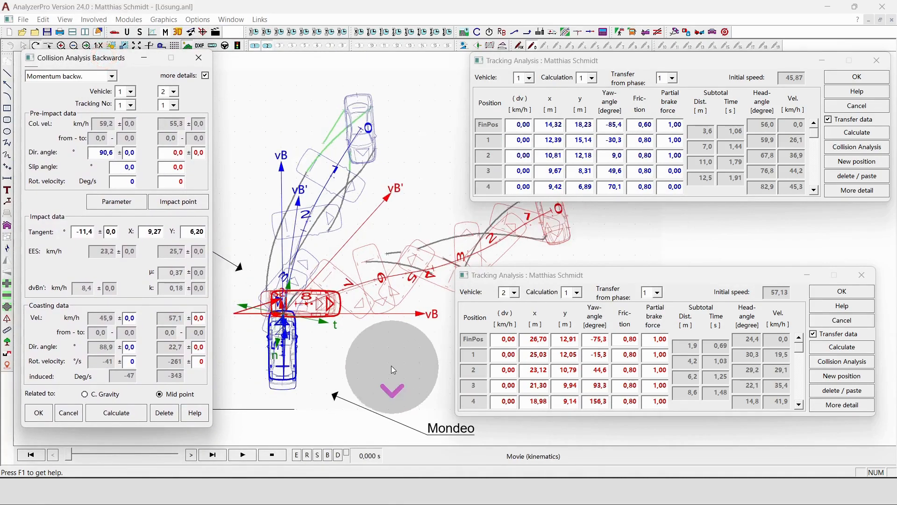
pyautogui.click(206, 76)
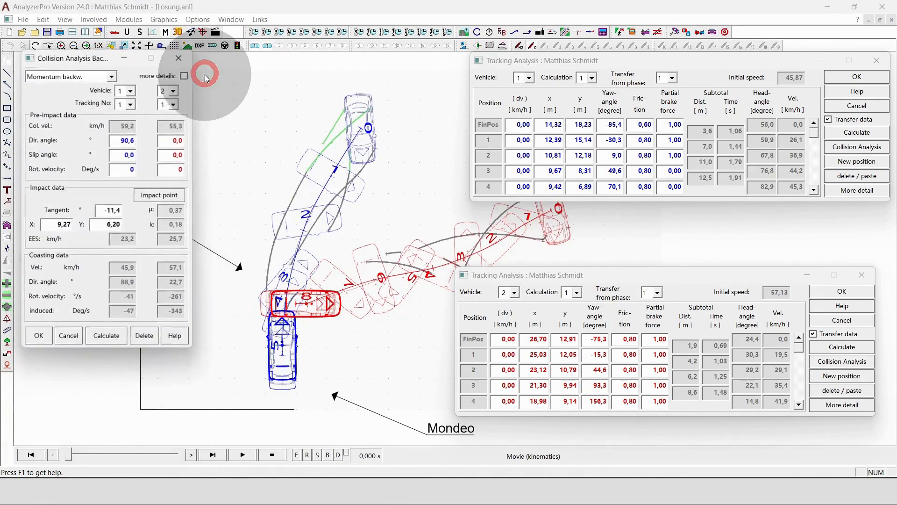
pyautogui.moveTo(90, 57); pyautogui.dragTo(97, 110)
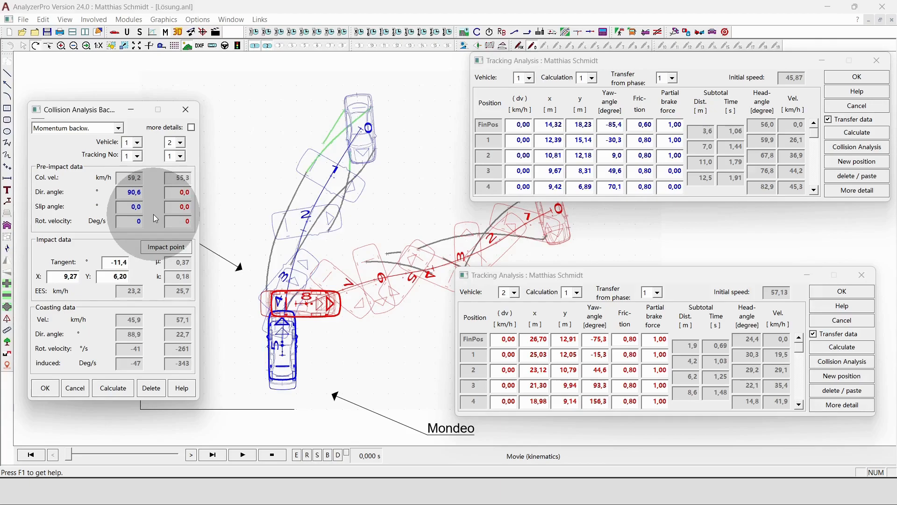
# Step: Close the collision analysis and the tracking analyses of both vehicles
pyautogui.click(194, 115)
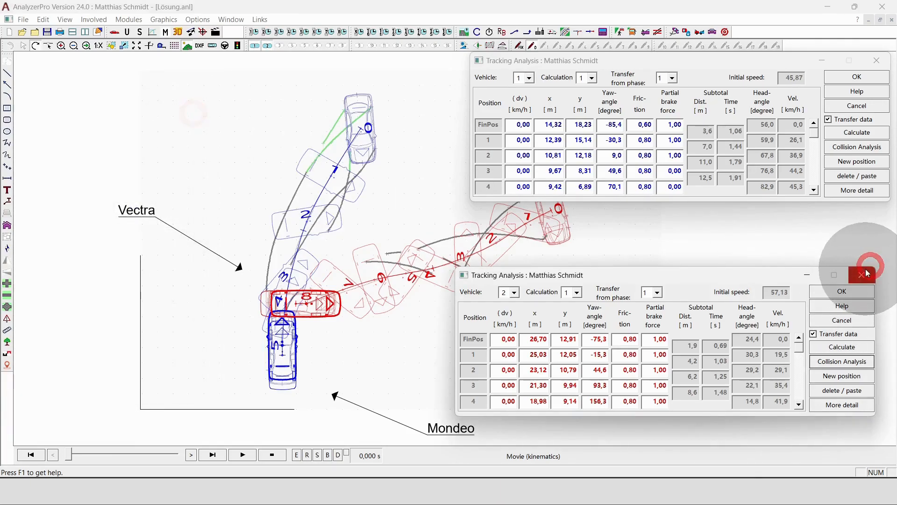
pyautogui.click(861, 275)
pyautogui.click(878, 61)
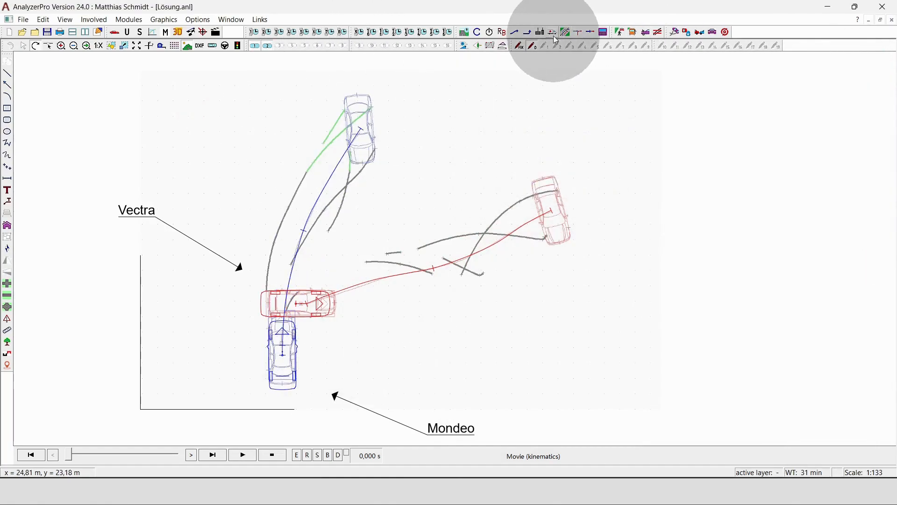
# Step: Review the distance-time data of vehicle 1, close it, and play the kinematics movie of the collision
pyautogui.click(532, 46)
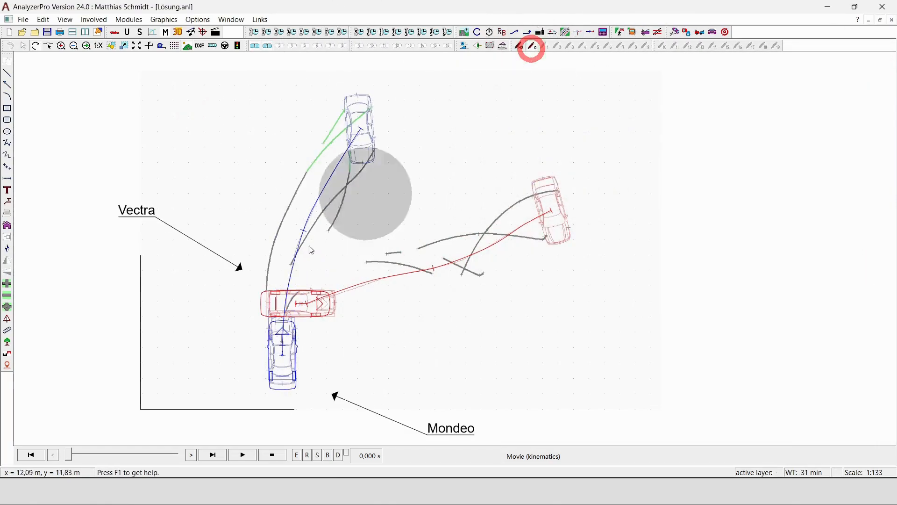
pyautogui.click(254, 32)
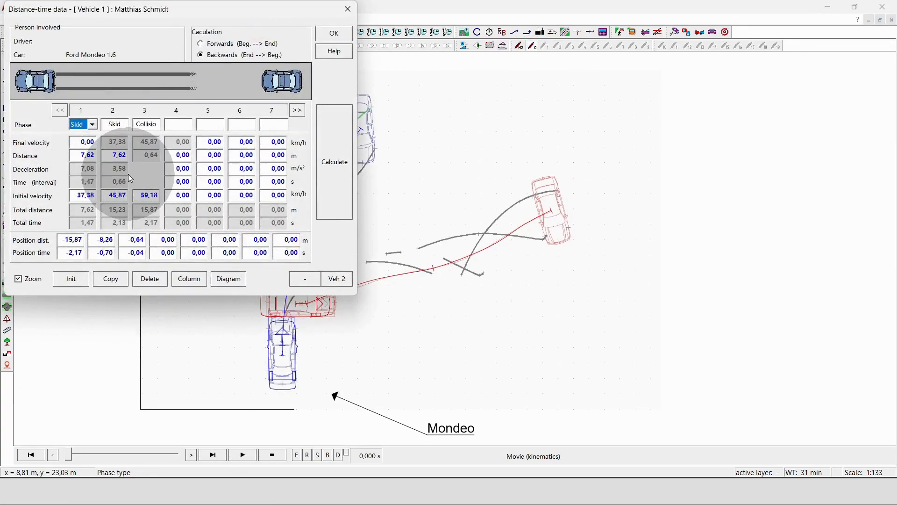
pyautogui.click(347, 6)
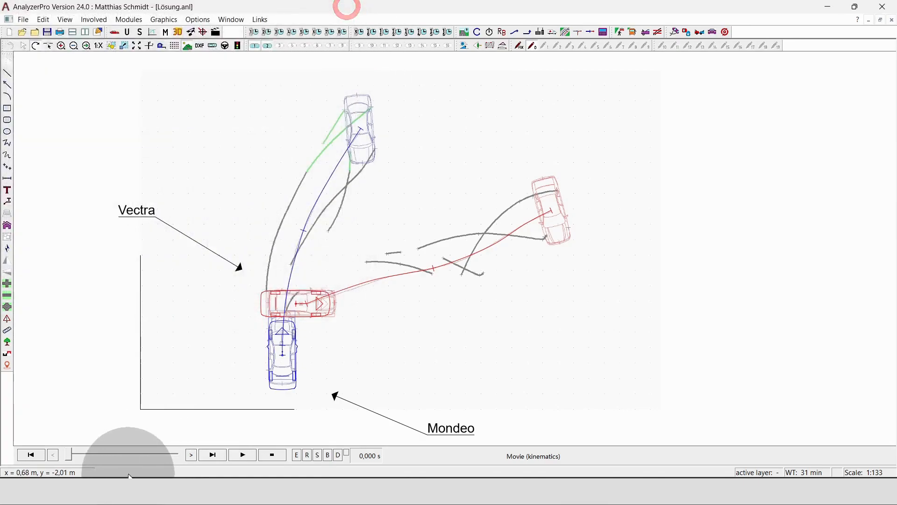
pyautogui.click(245, 459)
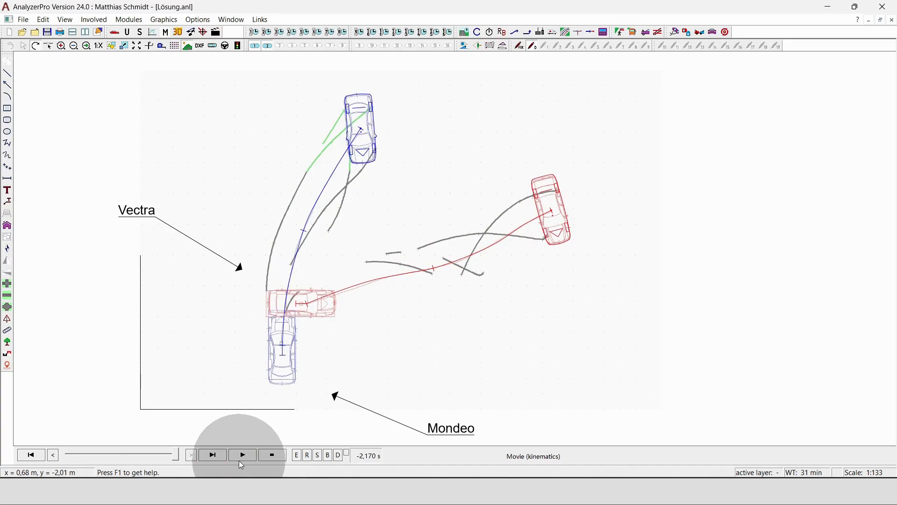
pyautogui.moveTo(304, 486)
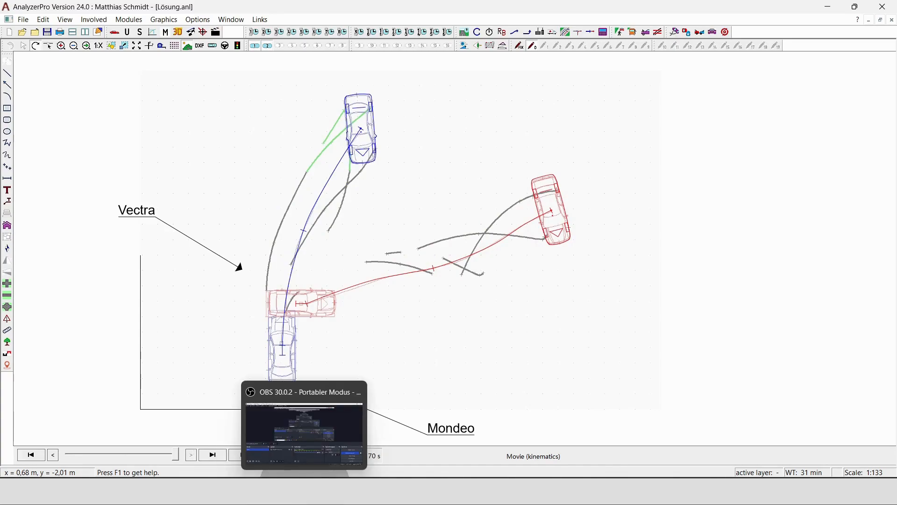